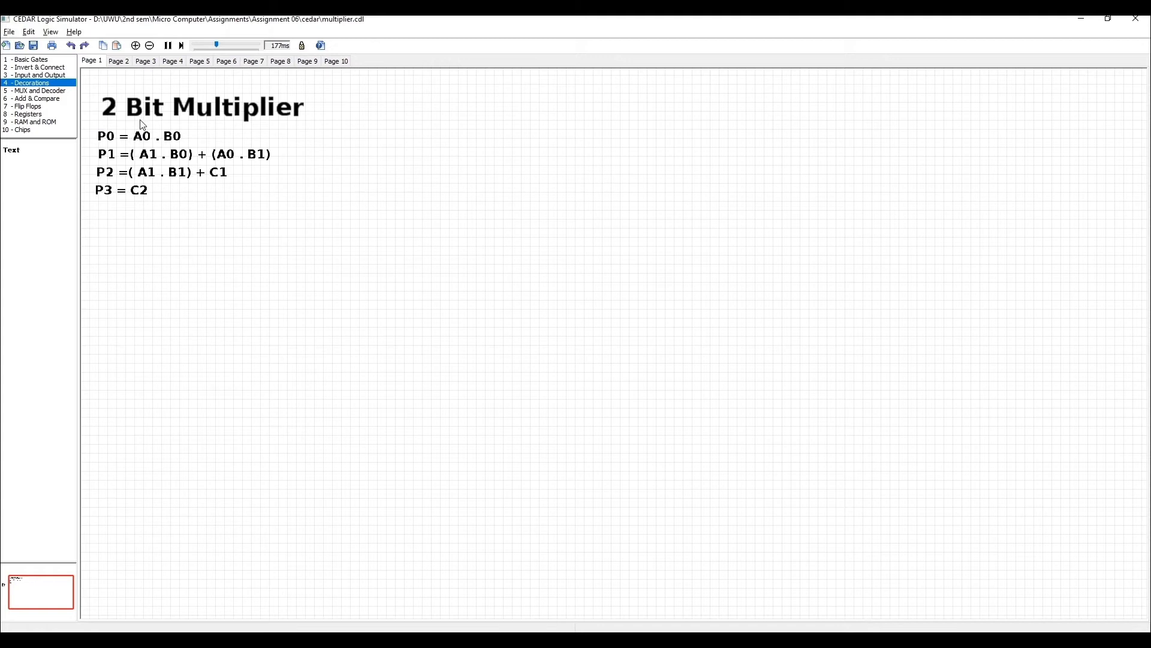
Place an input switch with a TO connector labelled A0 below the equations, and repeat the pair for A1, B0 and B1.
{"action": "left_click", "coordinate": [38, 76]}
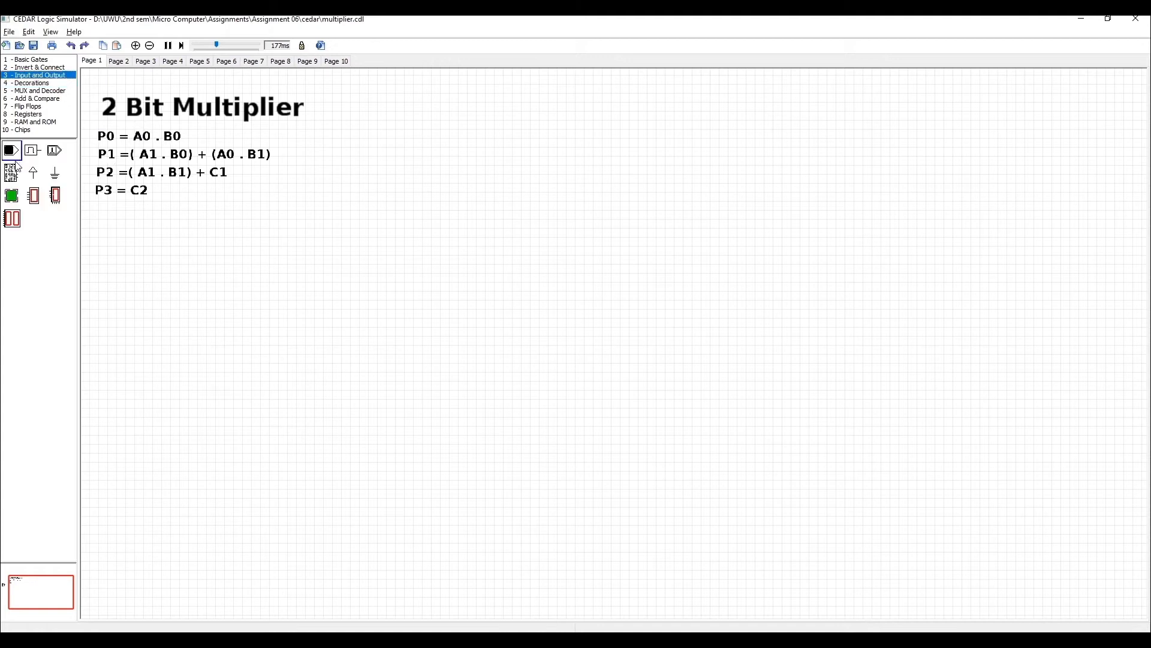
{"action": "left_click_drag", "start_coordinate": [11, 158], "coordinate": [209, 263]}
{"action": "left_click", "coordinate": [35, 68]}
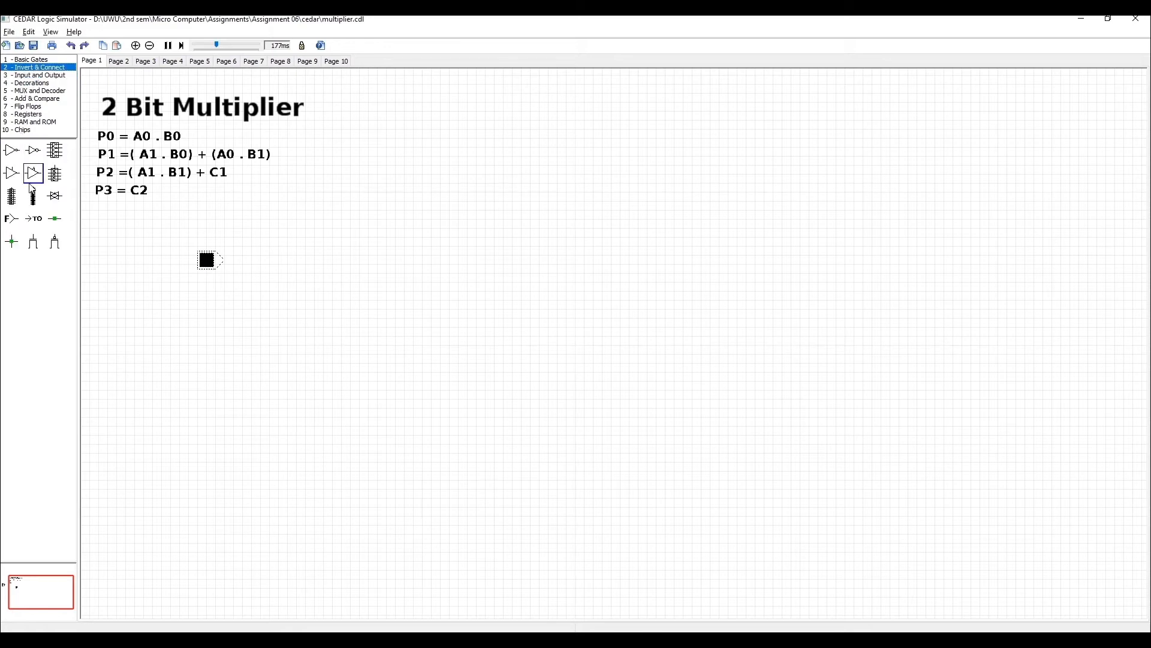
{"action": "left_click_drag", "start_coordinate": [32, 220], "coordinate": [243, 267]}
{"action": "double_click", "coordinate": [272, 262]}
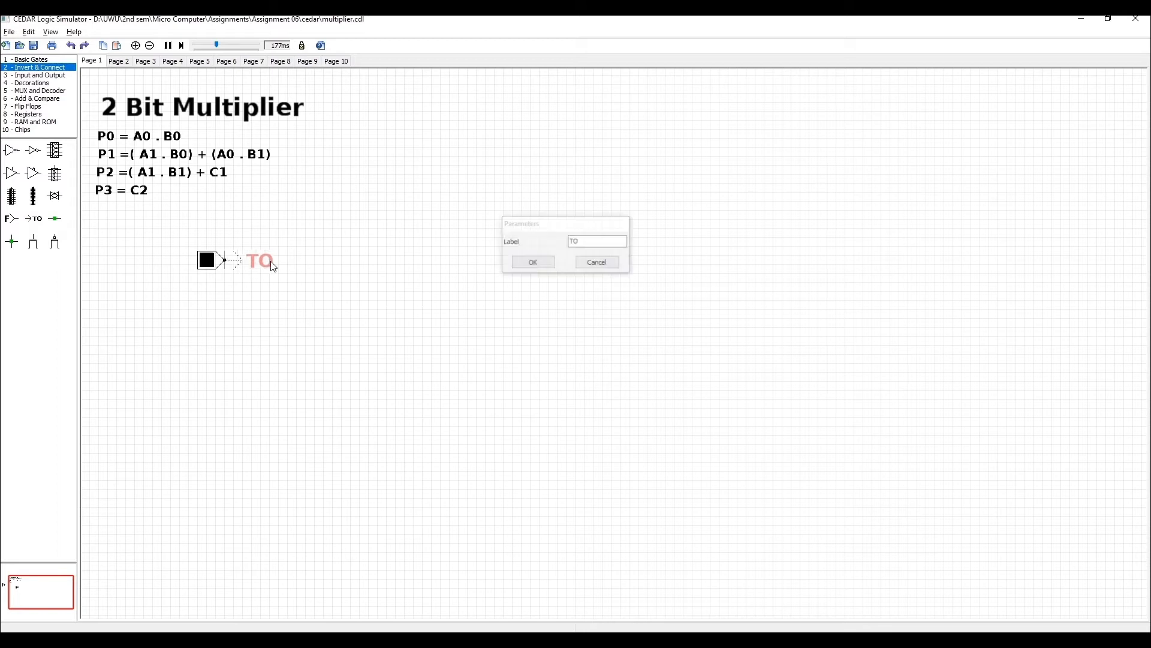
{"action": "left_click", "coordinate": [585, 242]}
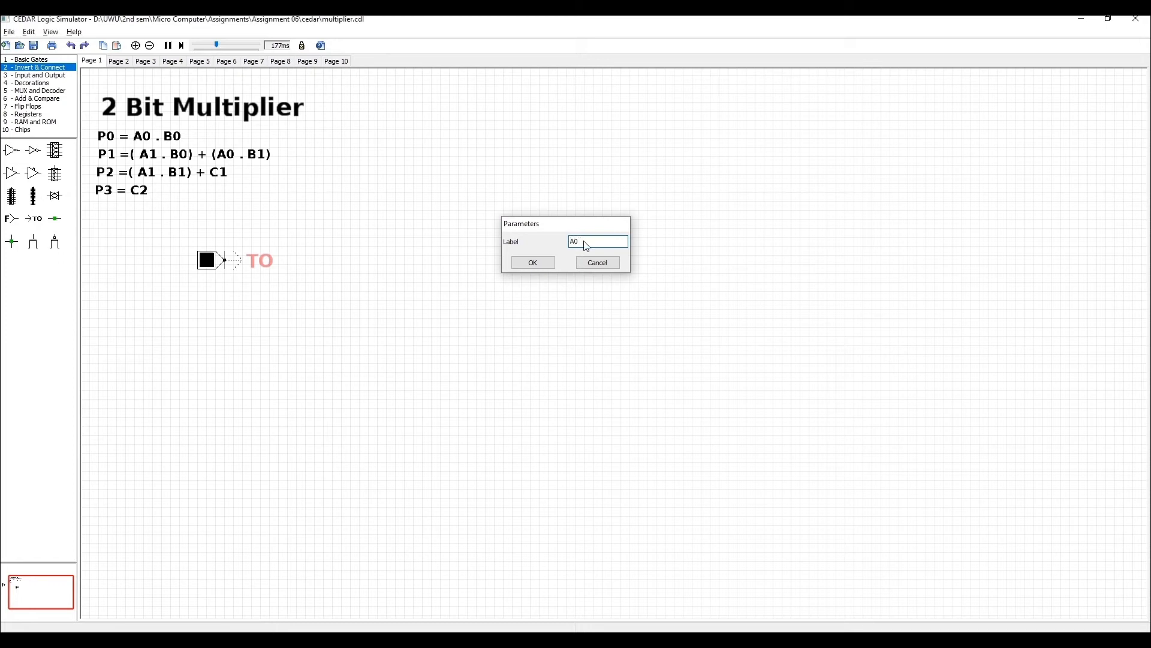
{"action": "key", "text": "Return"}
{"action": "left_click", "coordinate": [255, 351]}
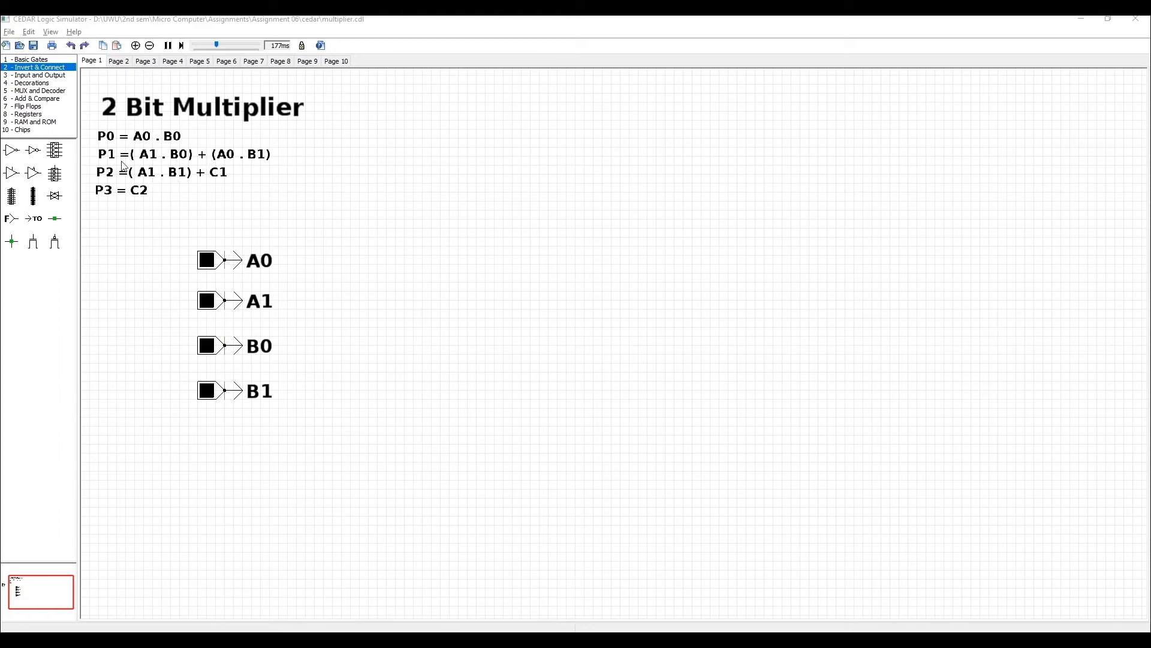
Place a two-input AND gate beside the equations and attach a FROM connector labelled A0 to its upper input.
{"action": "left_click", "coordinate": [30, 59]}
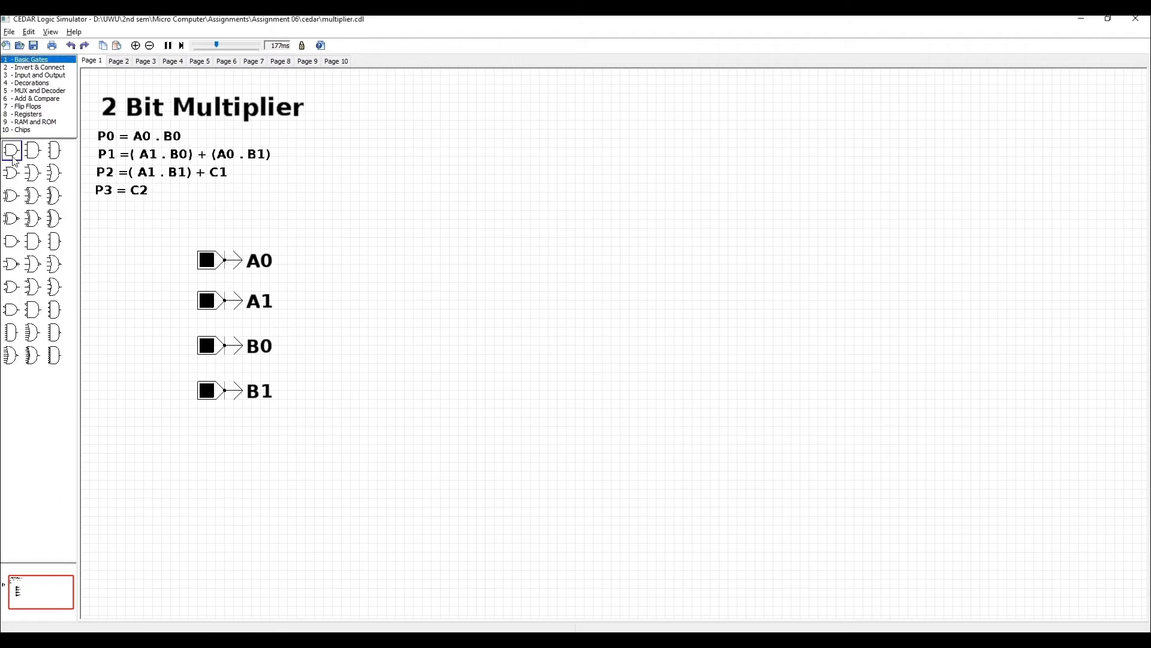
{"action": "mouse_move", "coordinate": [13, 157]}
{"action": "left_mouse_down"}
{"action": "mouse_move", "coordinate": [494, 226]}
{"action": "mouse_move", "coordinate": [517, 145]}
{"action": "mouse_move", "coordinate": [524, 224]}
{"action": "mouse_move", "coordinate": [526, 208]}
{"action": "left_mouse_up"}
{"action": "left_click", "coordinate": [35, 75]}
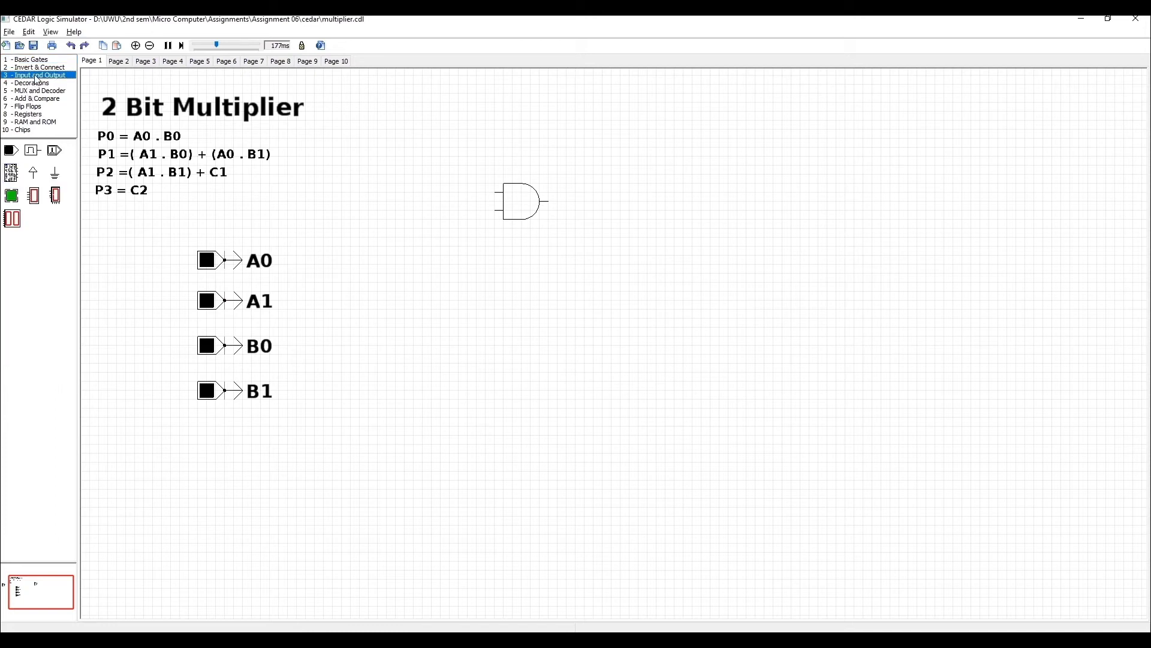
{"action": "left_click", "coordinate": [36, 67]}
{"action": "left_click_drag", "start_coordinate": [15, 229], "coordinate": [465, 177]}
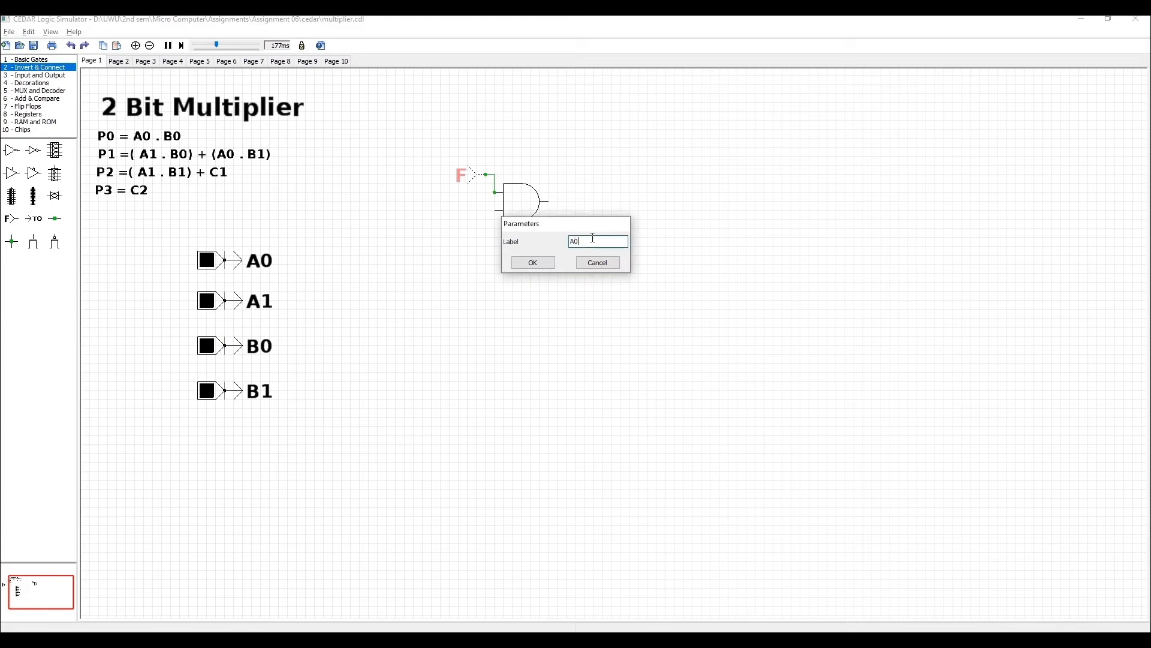
{"action": "key", "text": "Return"}
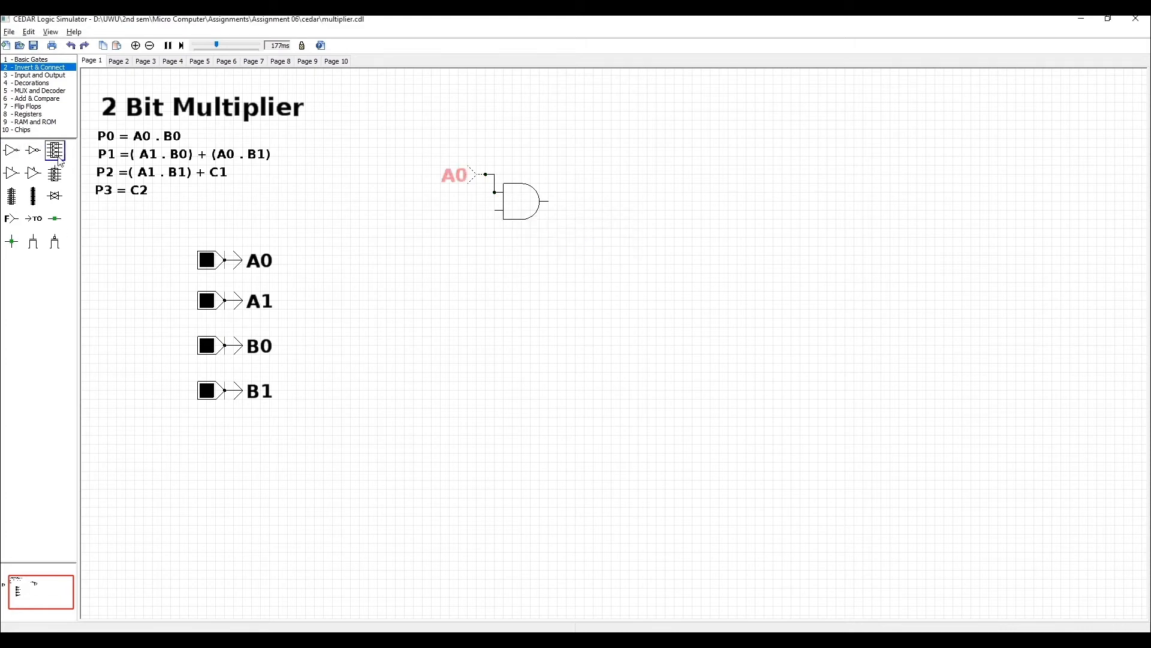
Attach a FROM connector labelled B0 to the gate's lower input, and repeat the gate for A1·B0, A0·B1 and A1·B1.
{"action": "left_click_drag", "start_coordinate": [11, 218], "coordinate": [463, 215]}
{"action": "left_click", "coordinate": [600, 240]}
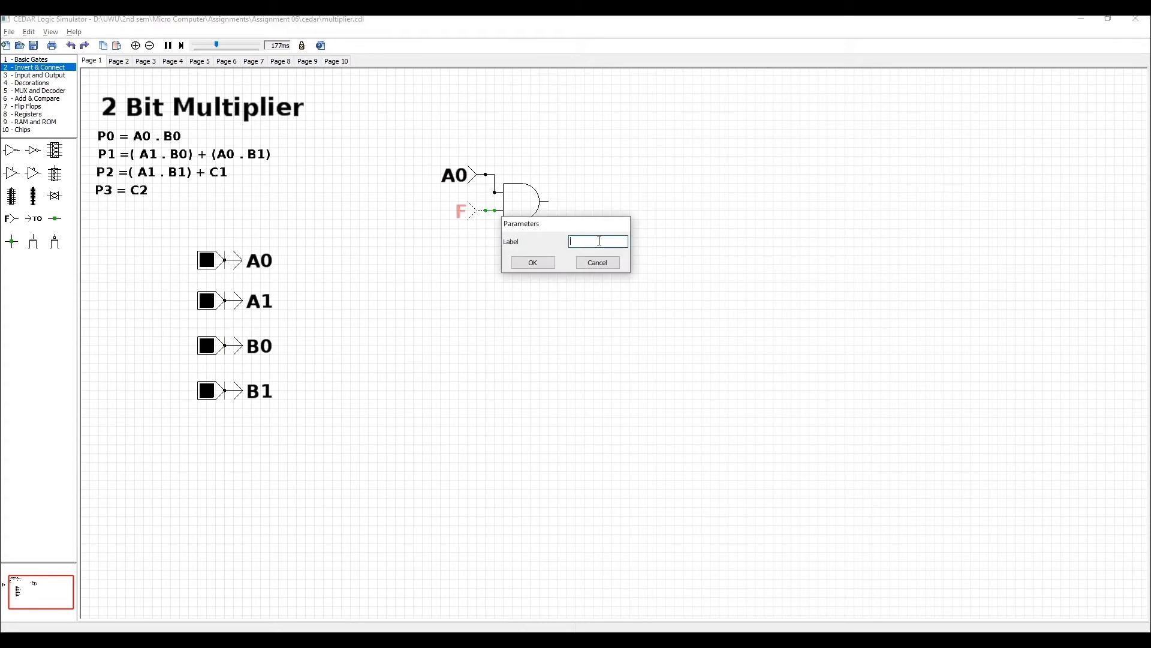
{"action": "type", "text": "B0"}
{"action": "key", "text": "Return"}
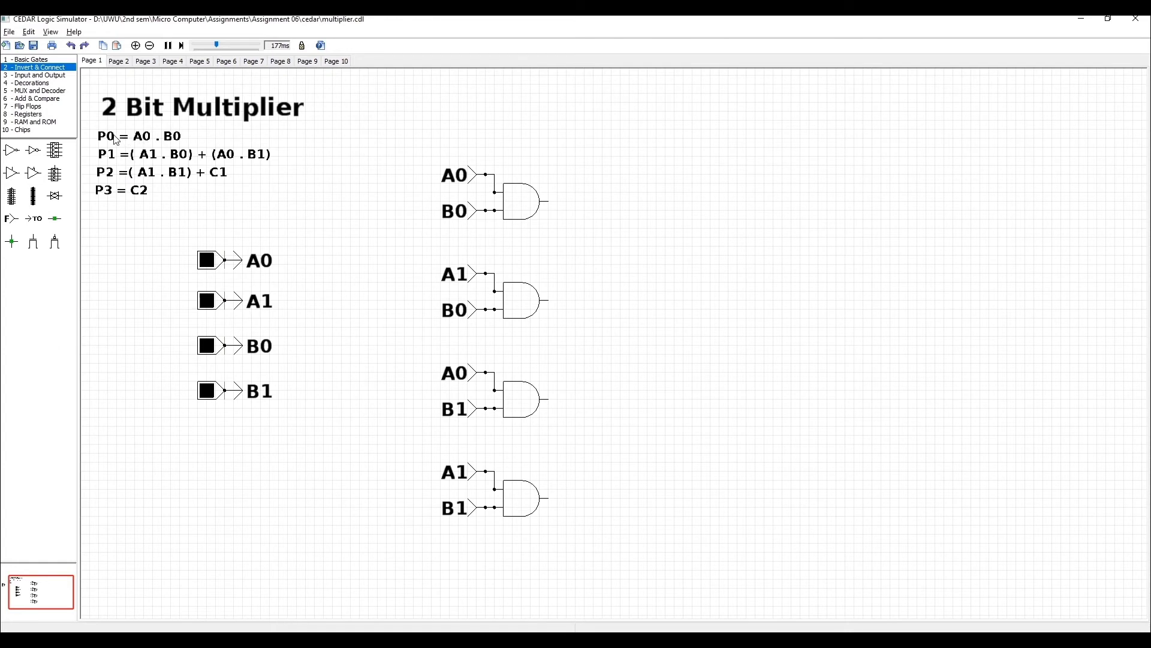
Add an output LED to the A0·B0 gate's output and label it P0 with text height 1.
{"action": "left_click", "coordinate": [38, 74]}
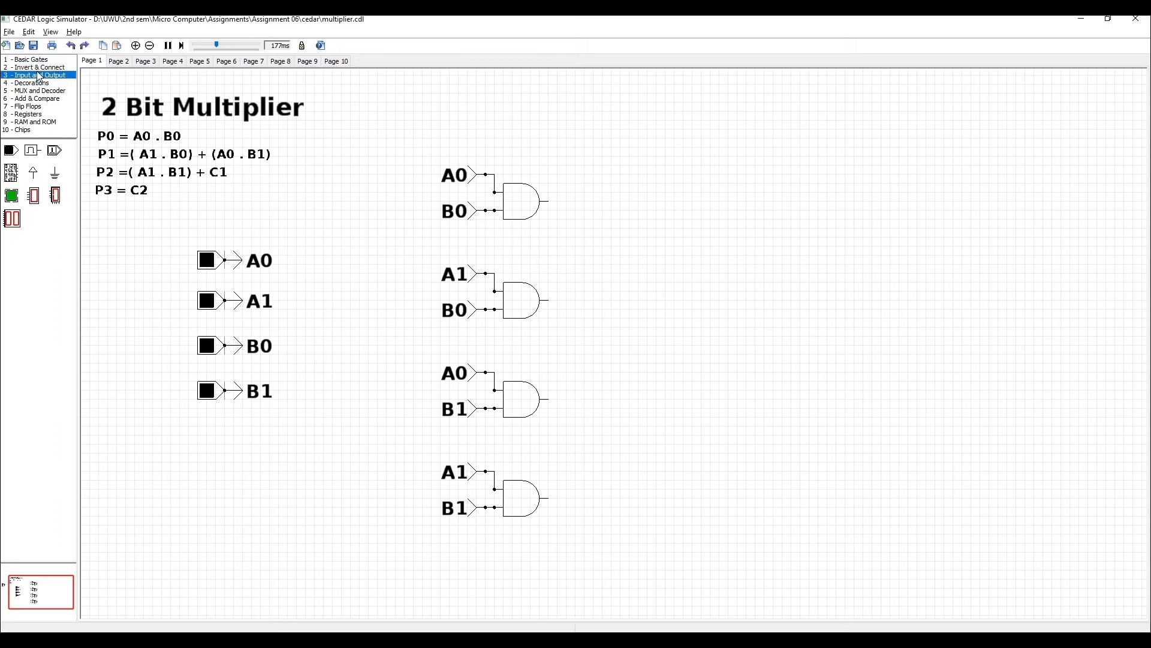
{"action": "left_click_drag", "start_coordinate": [12, 196], "coordinate": [871, 206]}
{"action": "left_click", "coordinate": [39, 82]}
{"action": "left_click_drag", "start_coordinate": [16, 157], "coordinate": [884, 283]}
{"action": "double_click", "coordinate": [913, 202]}
{"action": "left_click", "coordinate": [595, 243]}
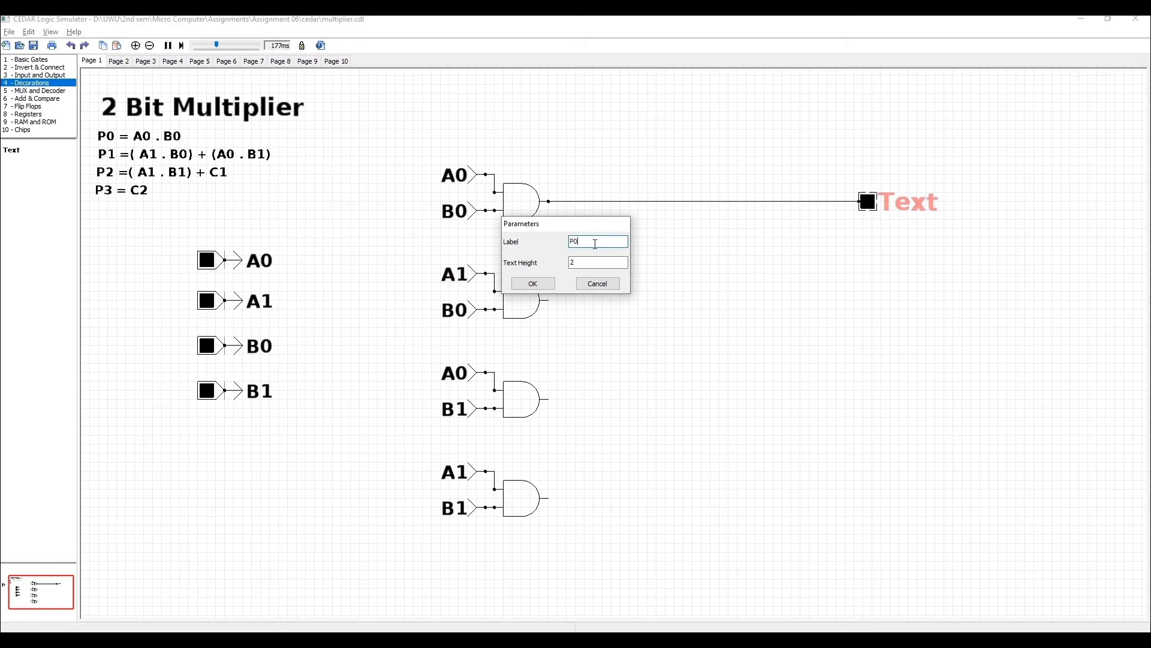
{"action": "type", "text": "P0"}
{"action": "key", "text": "Return"}
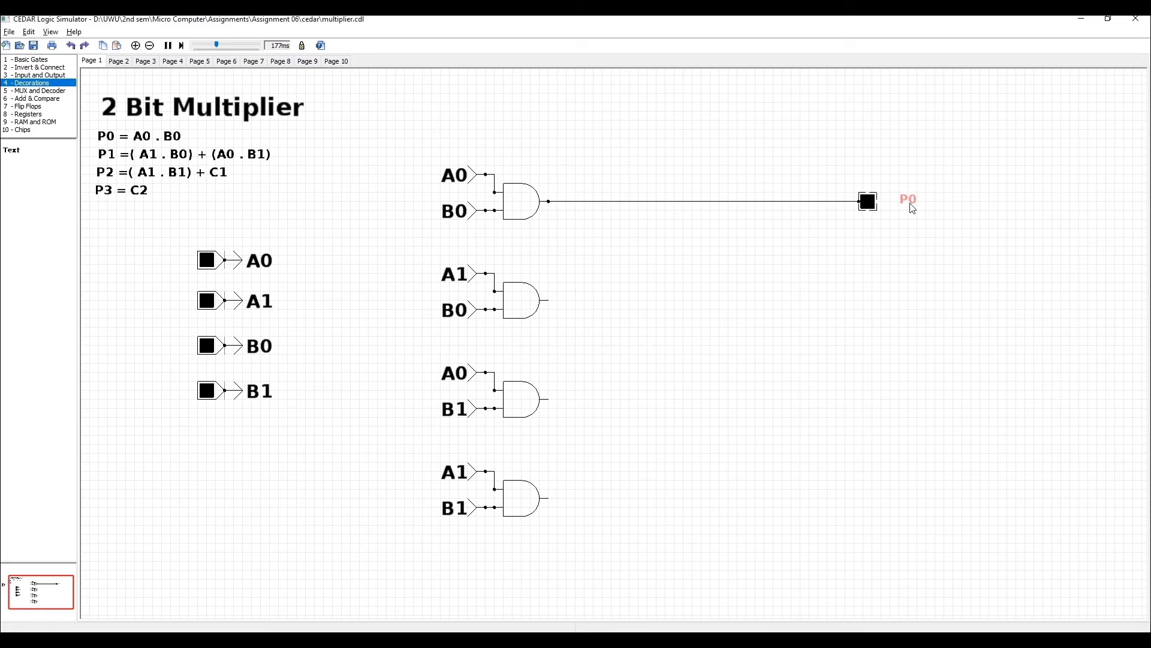
{"action": "left_click", "coordinate": [896, 239]}
Place a two-input XOR gate and wire the outputs of the A1·B0 and A0·B1 AND gates to its inputs.
{"action": "left_click", "coordinate": [39, 59]}
{"action": "left_click_drag", "start_coordinate": [15, 202], "coordinate": [694, 316]}
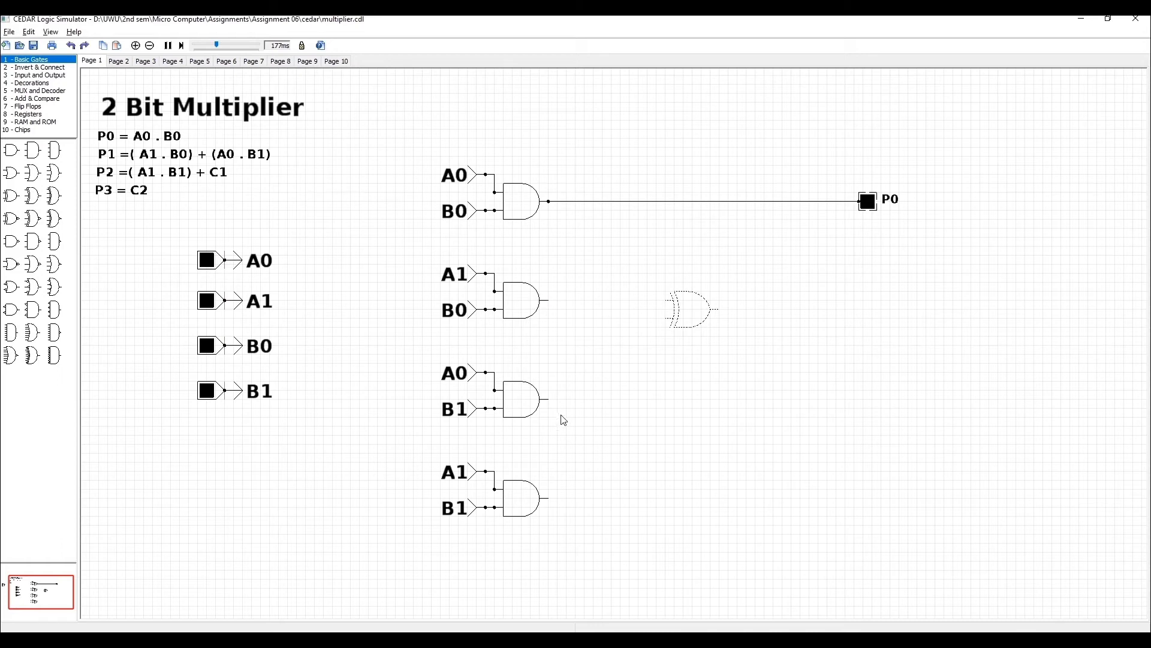
{"action": "left_click_drag", "start_coordinate": [549, 400], "coordinate": [667, 317]}
{"action": "left_click_drag", "start_coordinate": [550, 301], "coordinate": [666, 301]}
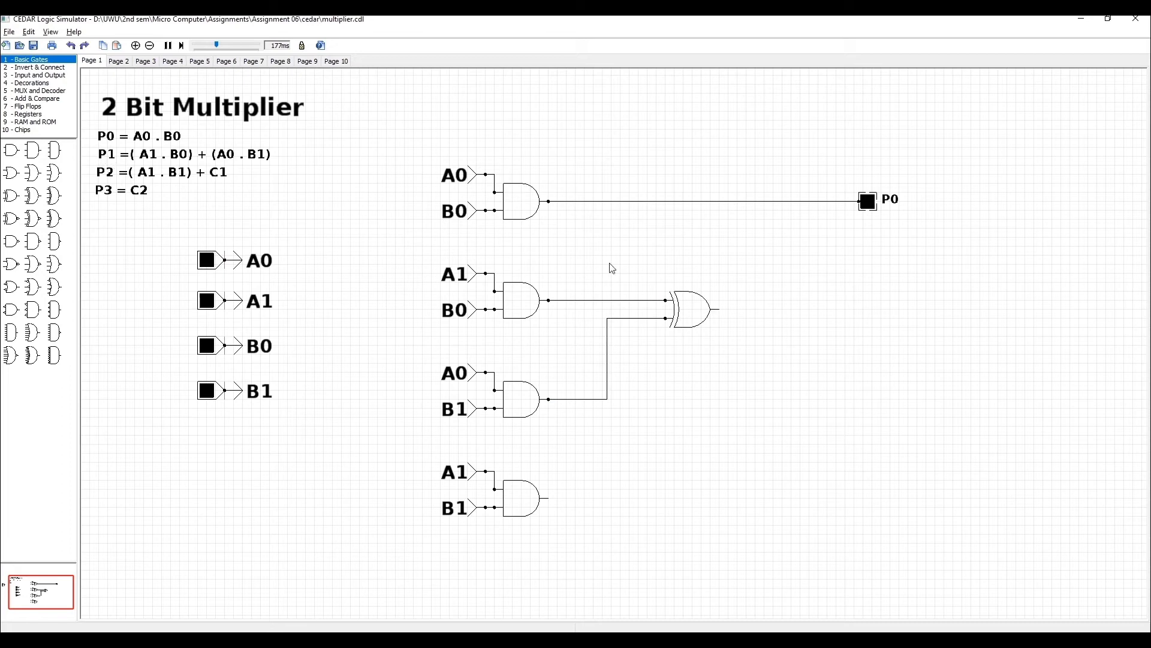
Add an output LED to the XOR gate's output and label it P1.
{"action": "left_click", "coordinate": [43, 75]}
{"action": "left_click_drag", "start_coordinate": [12, 200], "coordinate": [874, 307]}
{"action": "left_click_drag", "start_coordinate": [870, 306], "coordinate": [875, 312]}
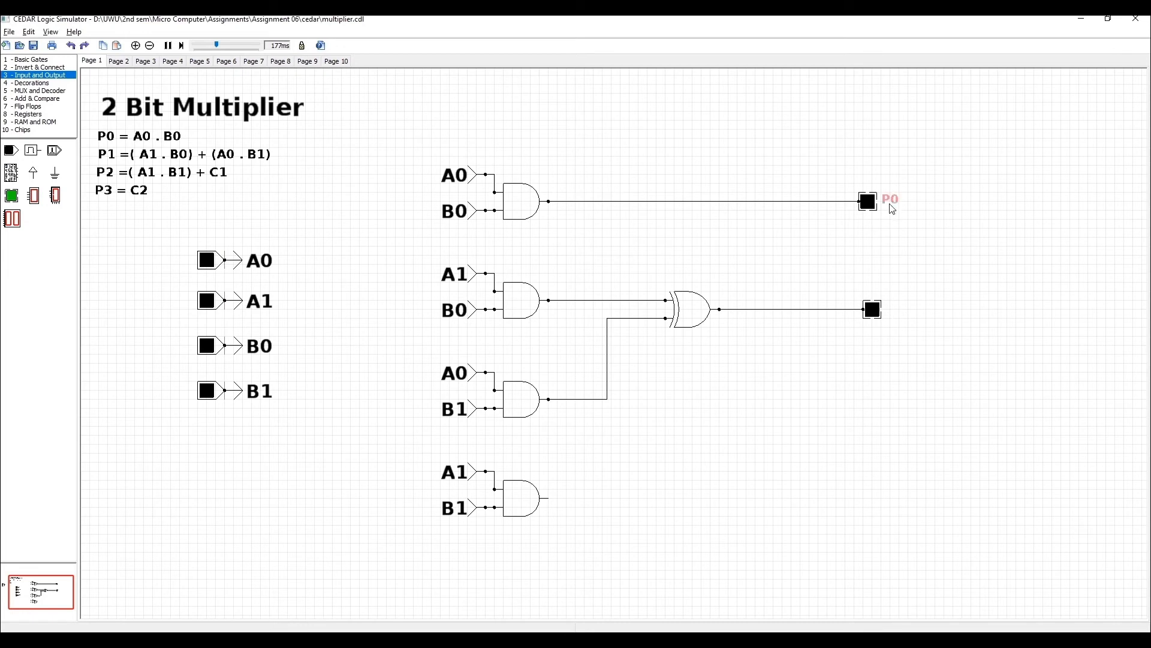
{"action": "double_click", "coordinate": [895, 310]}
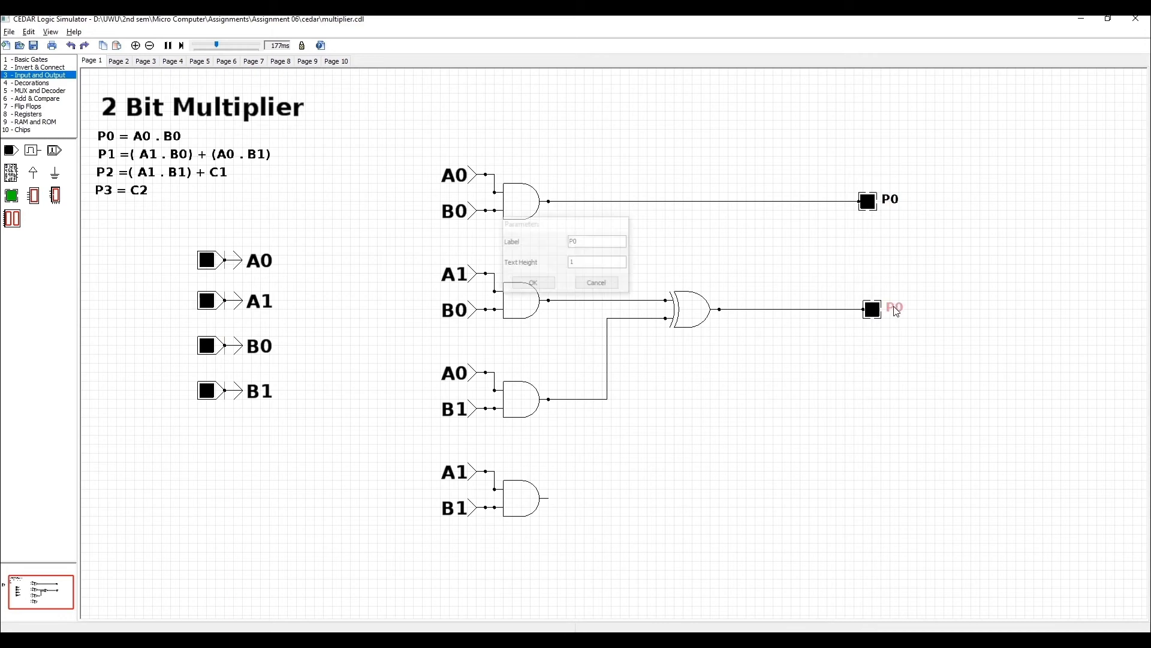
{"action": "left_click", "coordinate": [615, 242]}
{"action": "key", "text": "BackSpace"}
{"action": "type", "text": "1"}
{"action": "key", "text": "Return"}
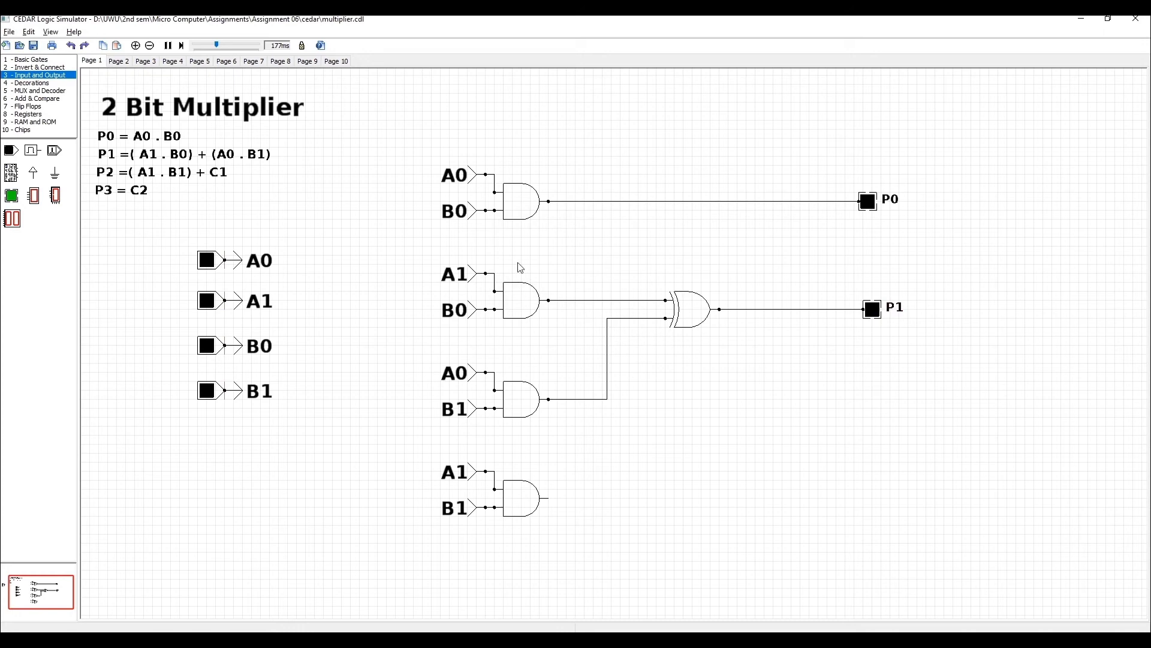
Place a two-input AND gate below the XOR gate and wire its inputs to the A1·B0 and A0·B1 lines.
{"action": "left_click", "coordinate": [32, 60]}
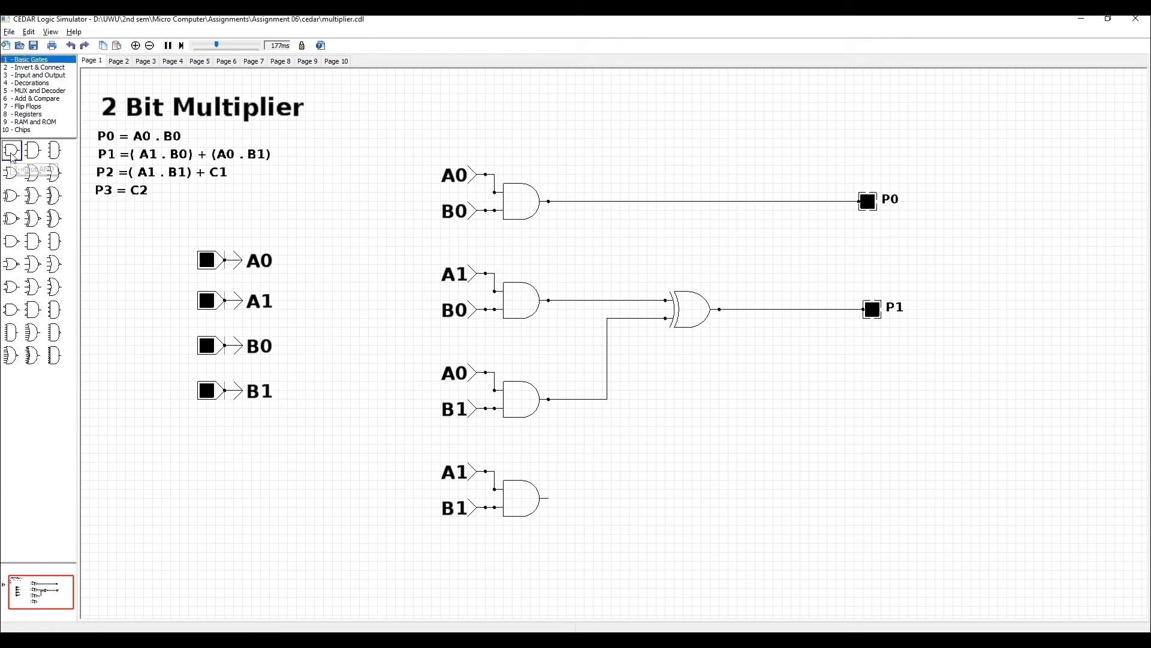
{"action": "left_click_drag", "start_coordinate": [11, 150], "coordinate": [692, 394]}
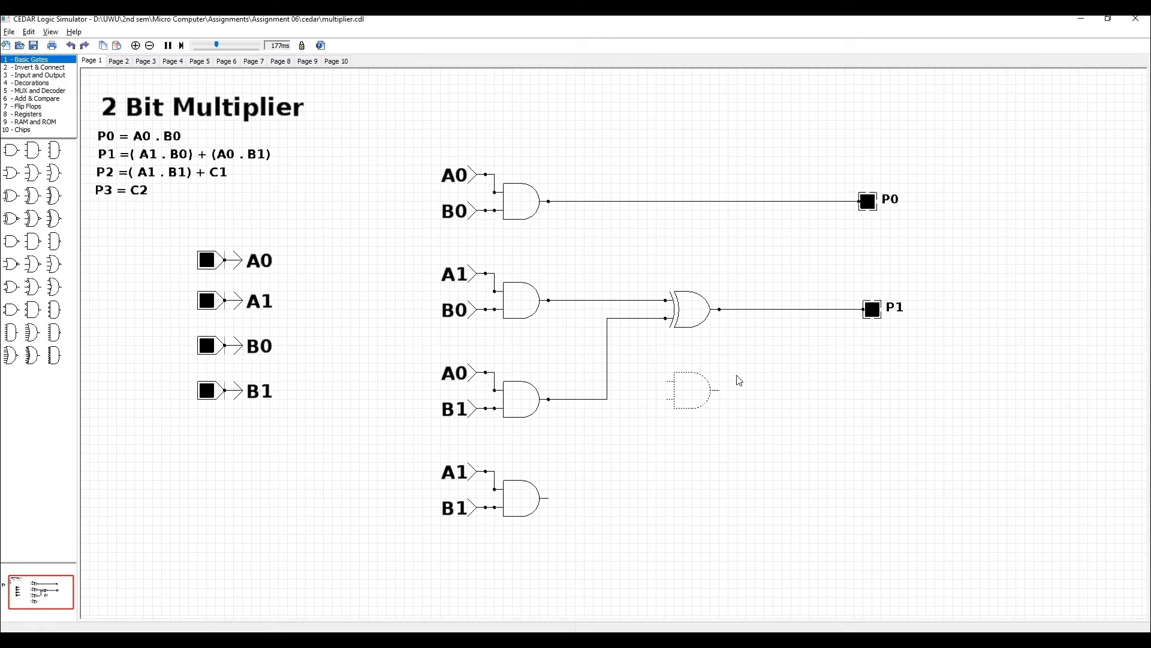
{"action": "left_click", "coordinate": [729, 425]}
{"action": "left_click_drag", "start_coordinate": [667, 381], "coordinate": [625, 306]}
{"action": "left_click_drag", "start_coordinate": [670, 346], "coordinate": [641, 345]}
{"action": "left_click_drag", "start_coordinate": [666, 399], "coordinate": [608, 402]}
Place a second XOR gate, wire the carry AND gate and the A1·B1 gate to its inputs, and reroute the lower wire.
{"action": "left_click_drag", "start_coordinate": [33, 218], "coordinate": [796, 380]}
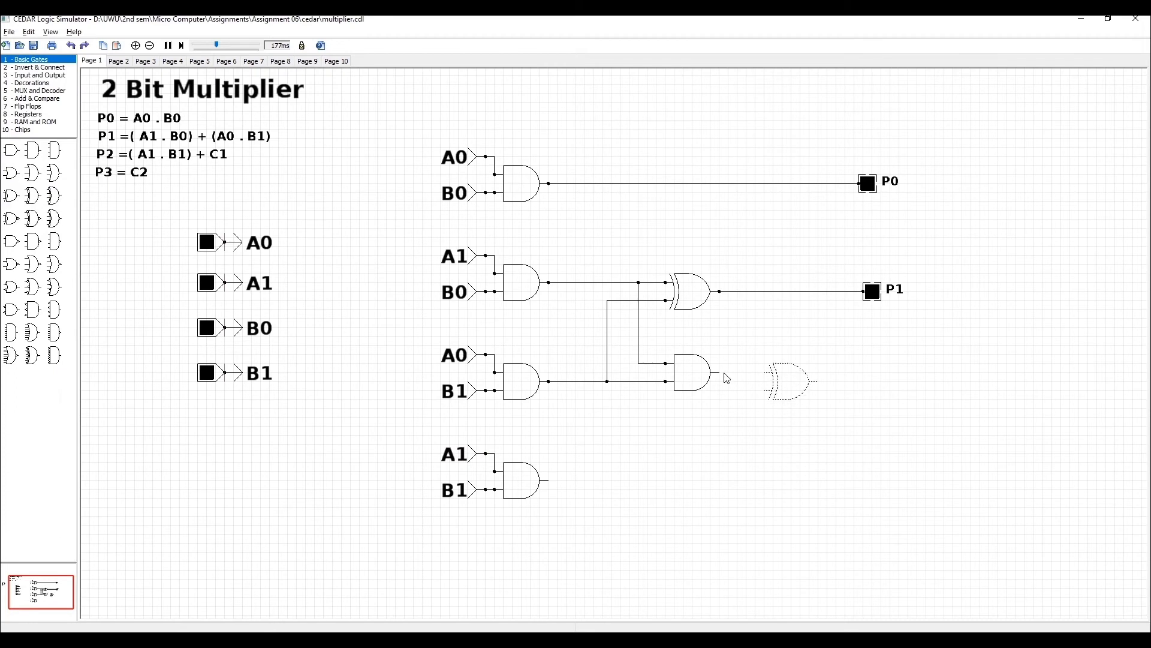
{"action": "left_click_drag", "start_coordinate": [722, 373], "coordinate": [767, 374]}
{"action": "left_click_drag", "start_coordinate": [551, 486], "coordinate": [766, 391]}
{"action": "left_click_drag", "start_coordinate": [666, 391], "coordinate": [671, 426]}
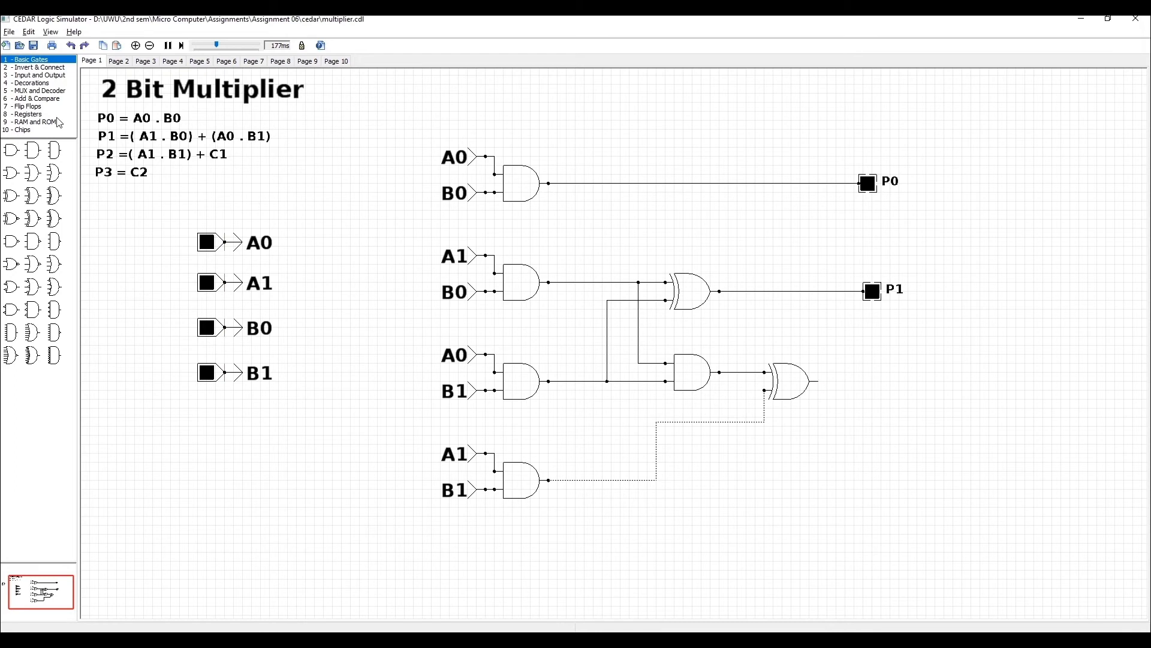
Add an output LED to the second XOR gate's output and label it P2.
{"action": "left_click", "coordinate": [36, 77]}
{"action": "left_click_drag", "start_coordinate": [11, 195], "coordinate": [889, 388]}
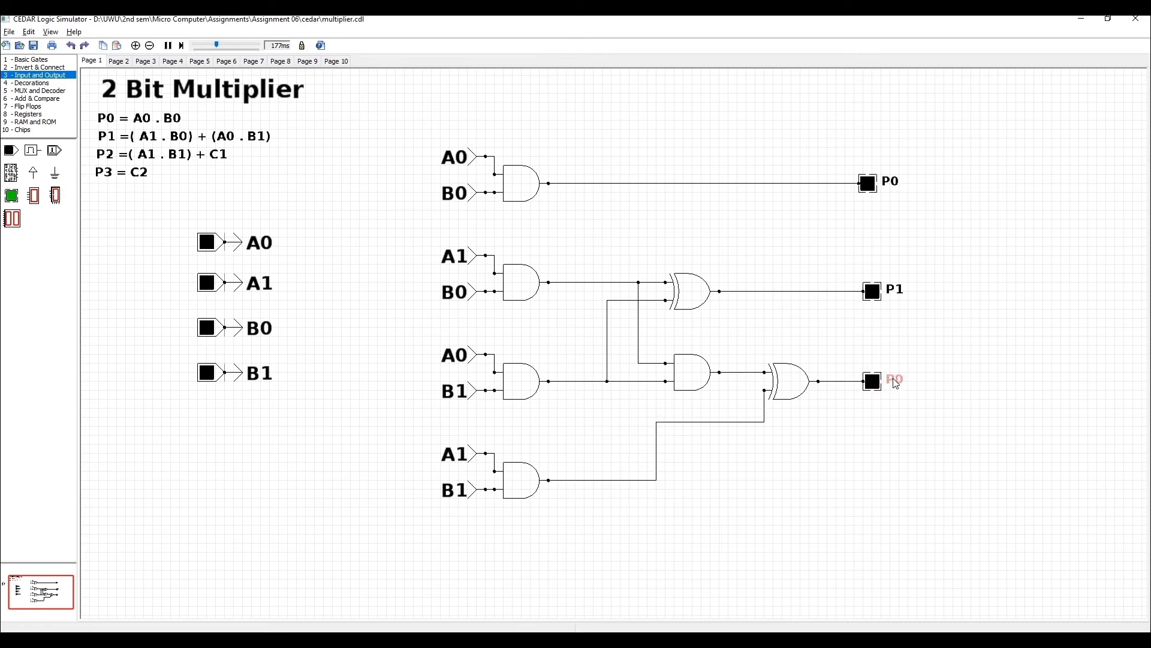
{"action": "double_click", "coordinate": [894, 383]}
{"action": "left_click", "coordinate": [593, 242]}
{"action": "key", "text": "BackSpace"}
{"action": "type", "text": "2"}
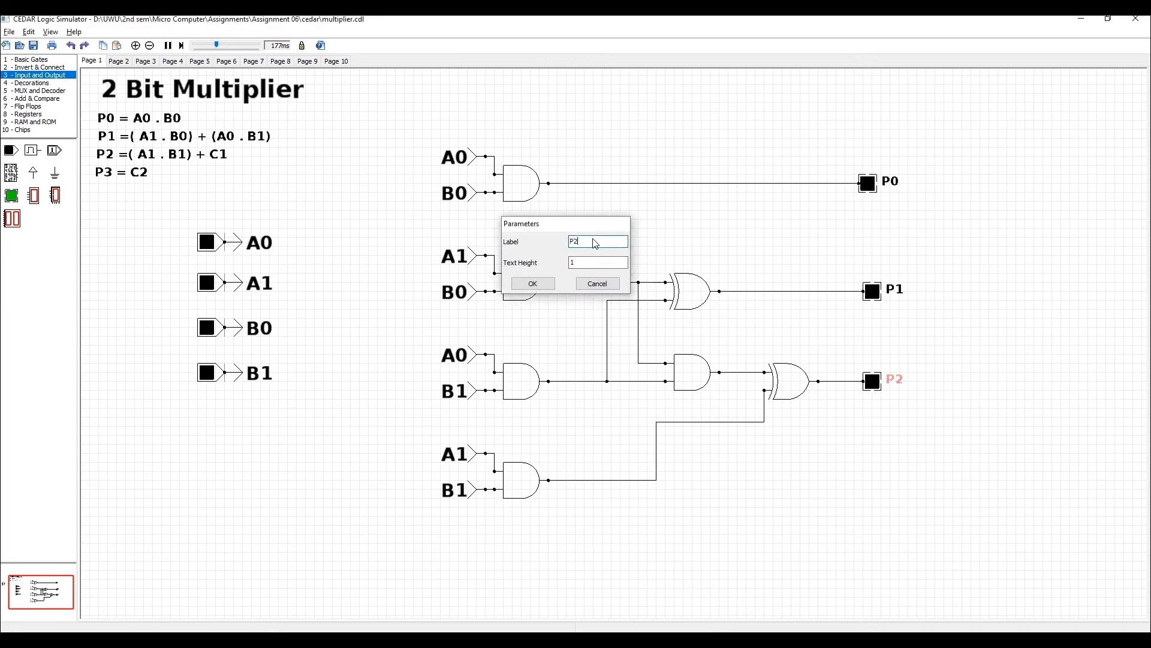
{"action": "key", "text": "Return"}
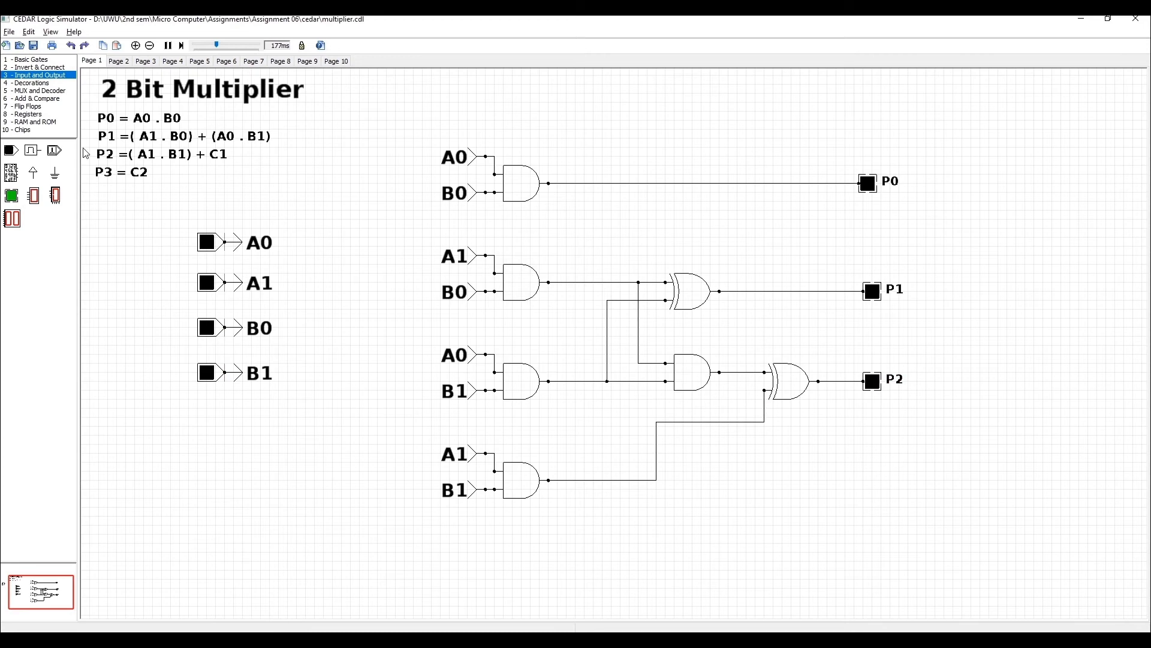
Place an AND gate below the P2 output, wire it to the first carry and A1·B1 lines, and straighten the A1·B1 wire.
{"action": "left_click", "coordinate": [33, 59]}
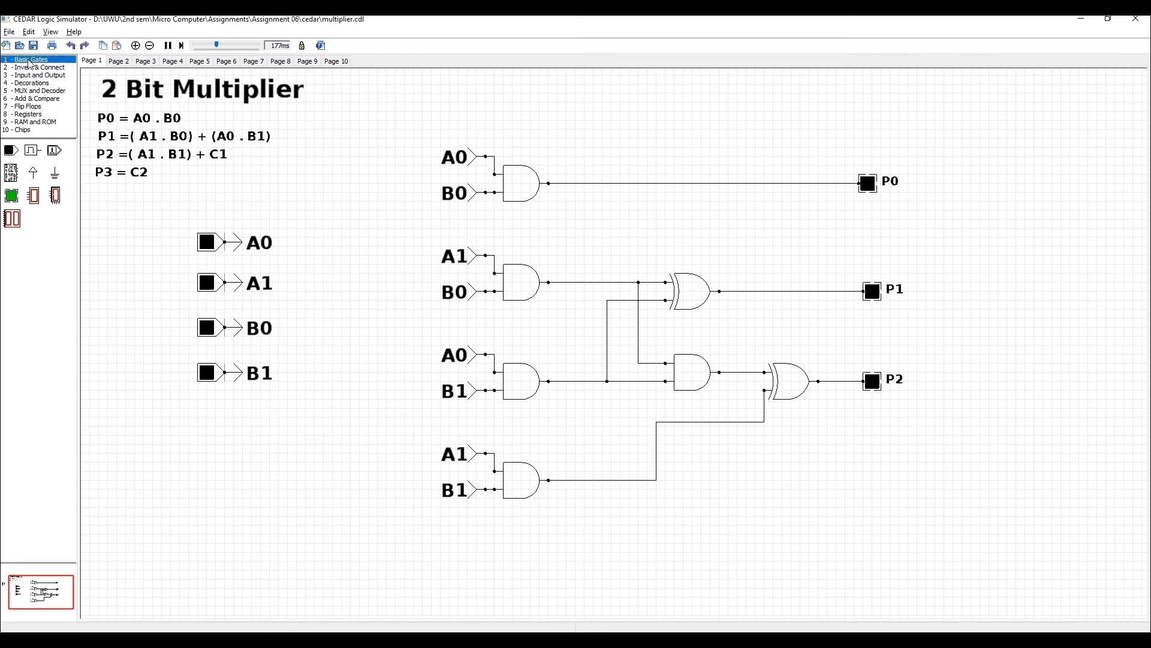
{"action": "left_click_drag", "start_coordinate": [11, 150], "coordinate": [863, 457]}
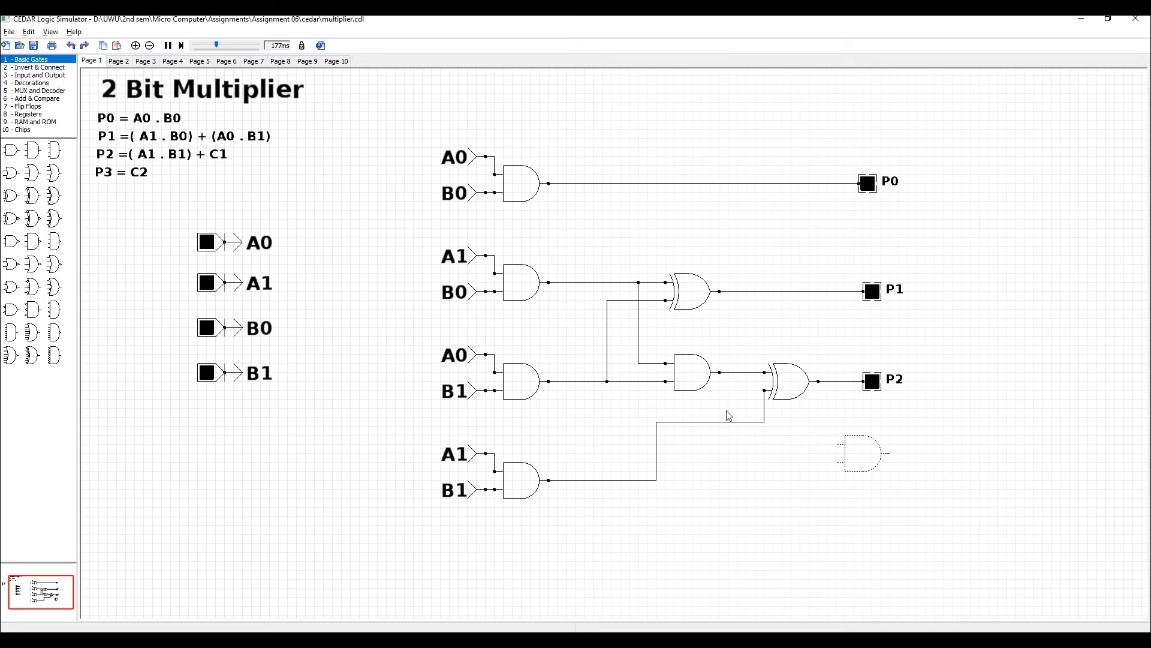
{"action": "left_click_drag", "start_coordinate": [840, 445], "coordinate": [732, 374]}
{"action": "left_click_drag", "start_coordinate": [741, 423], "coordinate": [733, 424]}
{"action": "left_click", "coordinate": [730, 430]}
{"action": "left_click_drag", "start_coordinate": [735, 430], "coordinate": [740, 430]}
{"action": "left_click_drag", "start_coordinate": [838, 462], "coordinate": [658, 479]}
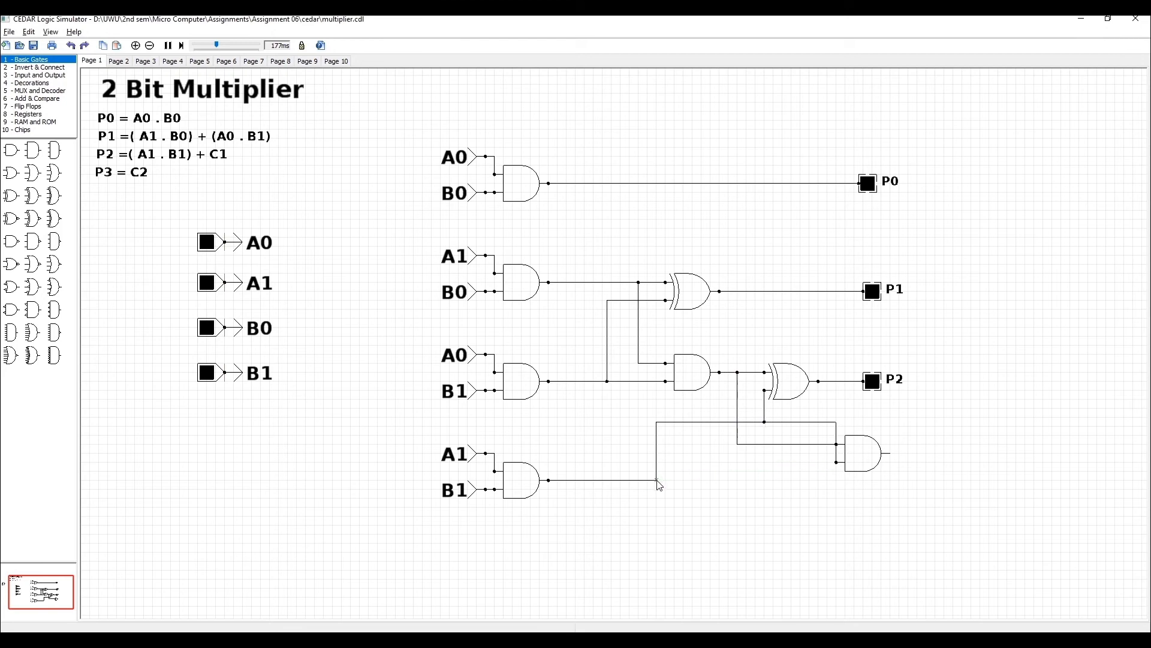
{"action": "left_click_drag", "start_coordinate": [805, 423], "coordinate": [808, 487]}
{"action": "left_click", "coordinate": [896, 509]}
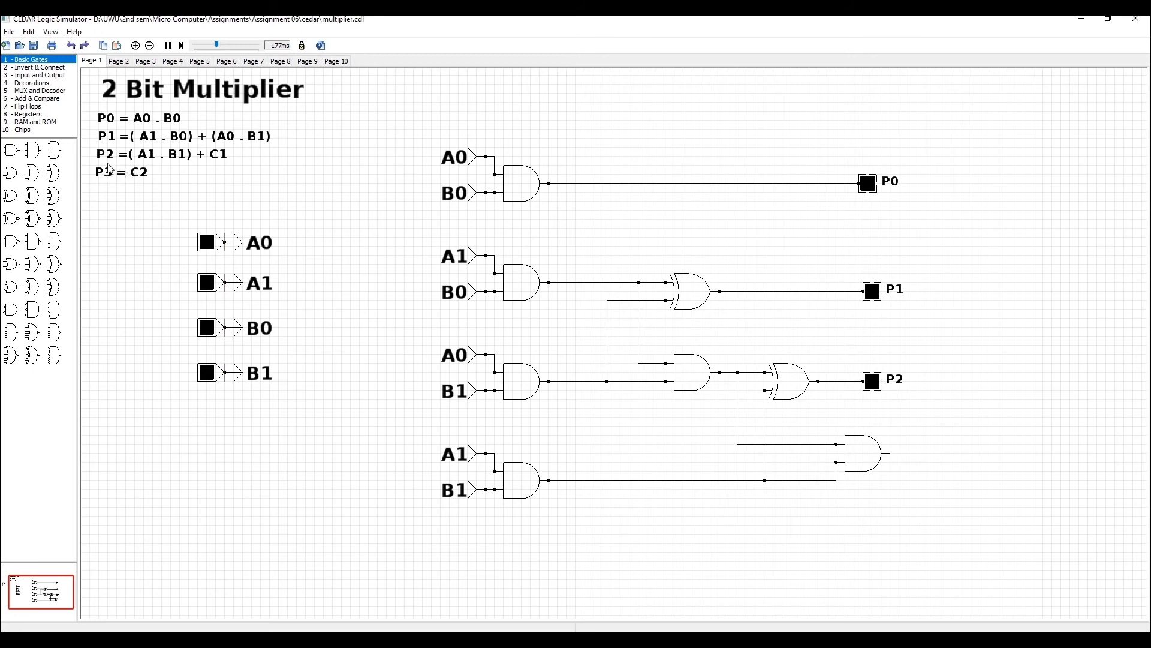
Add an output LED to the last AND gate's output and label it P3.
{"action": "left_click", "coordinate": [36, 75]}
{"action": "left_click_drag", "start_coordinate": [11, 195], "coordinate": [931, 450]}
{"action": "left_click", "coordinate": [956, 459]}
{"action": "type", "text": "P0"}
{"action": "double_click", "coordinate": [958, 460]}
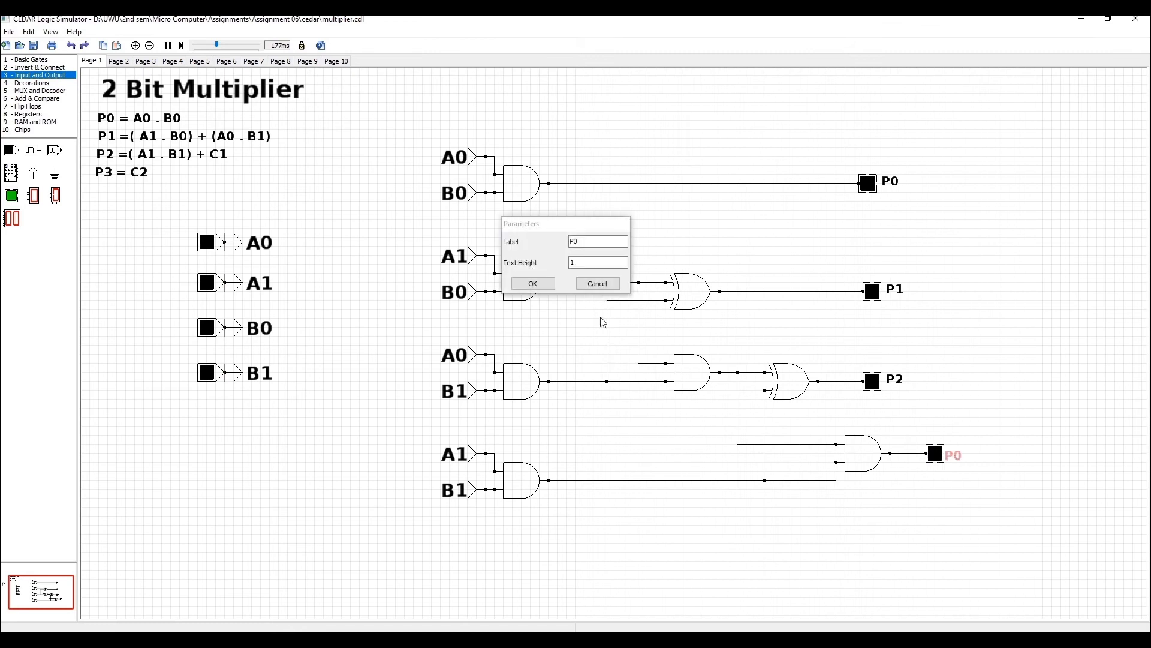
{"action": "key", "text": "BackSpace"}
{"action": "type", "text": "3"}
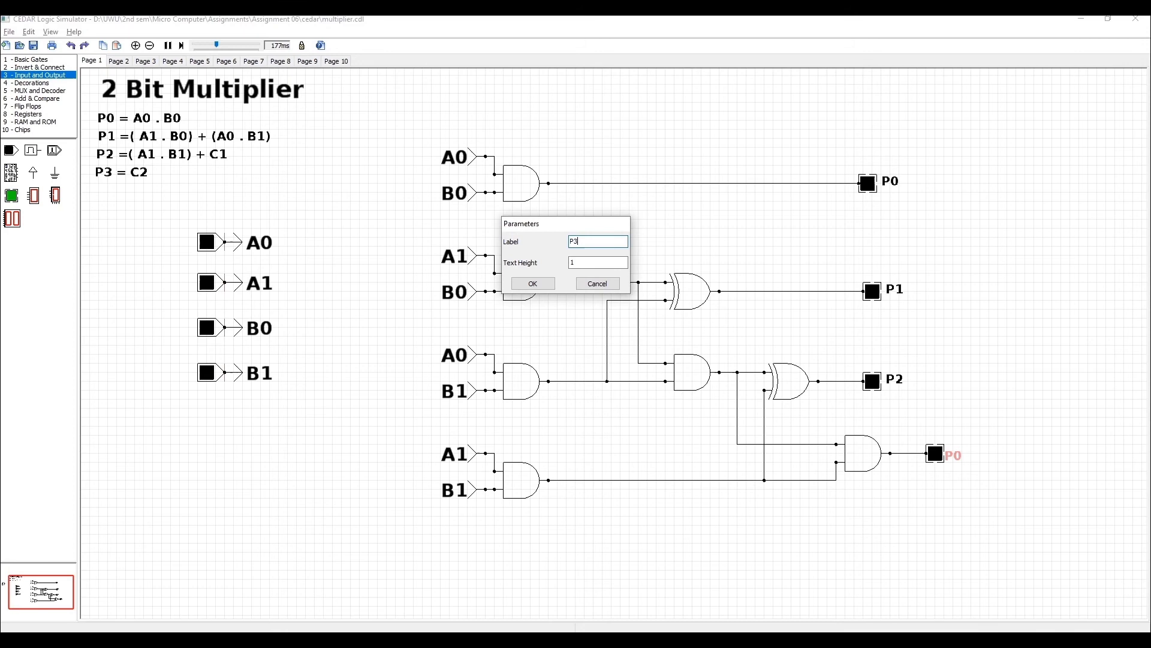
{"action": "key", "text": "Return"}
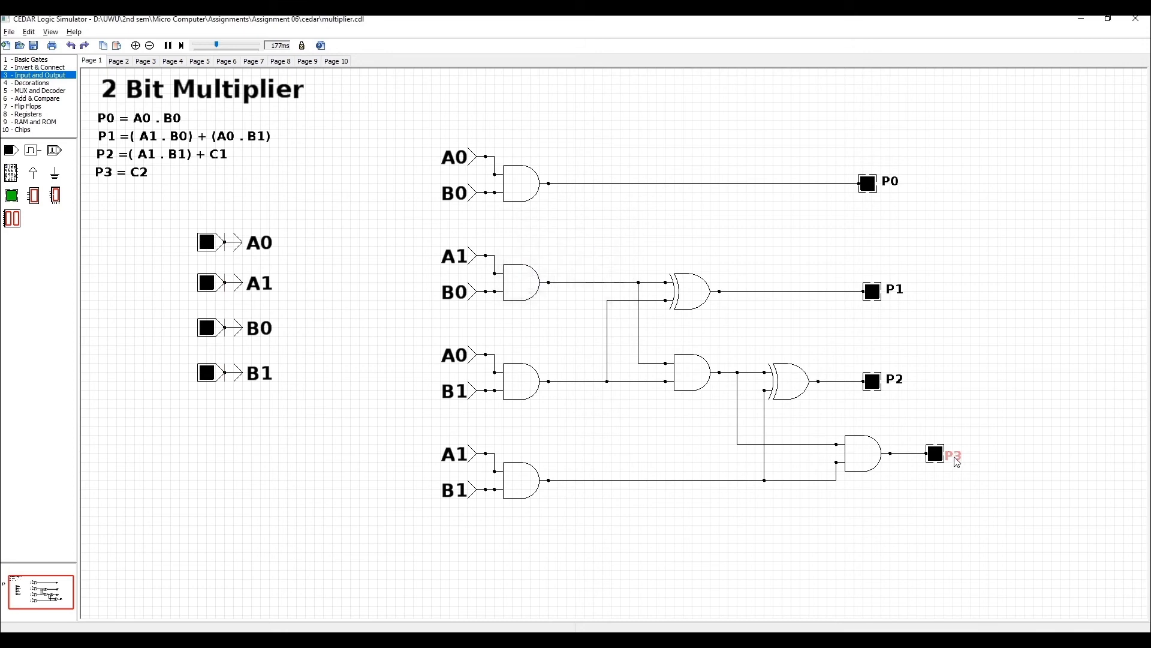
Move the P0, P1 and P2 output LEDs with their labels into line with the P3 output.
{"action": "left_click_drag", "start_coordinate": [841, 100], "coordinate": [918, 393]}
{"action": "left_click_drag", "start_coordinate": [881, 294], "coordinate": [944, 293]}
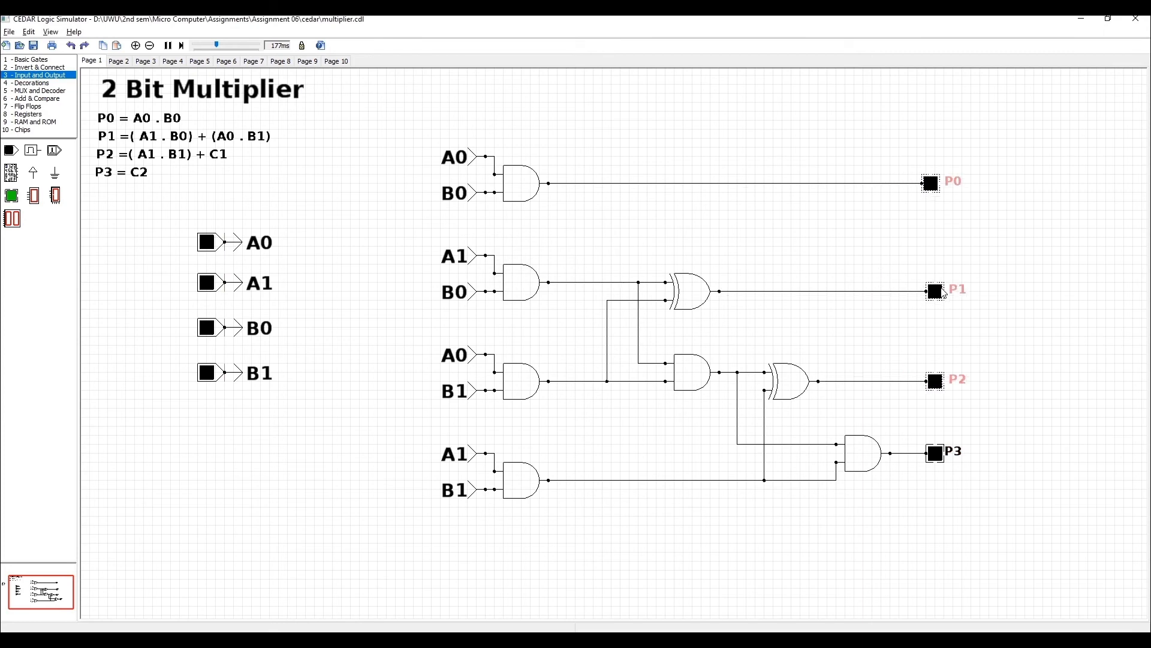
{"action": "left_click", "coordinate": [1051, 333]}
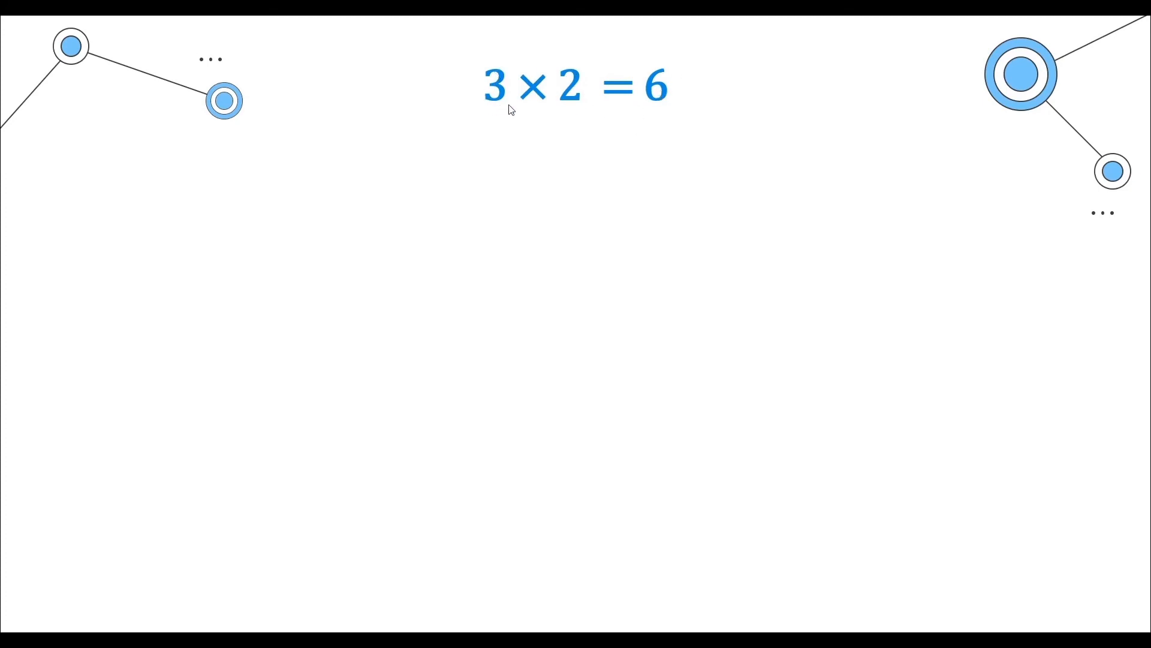
{"action": "left_click", "coordinate": [567, 126]}
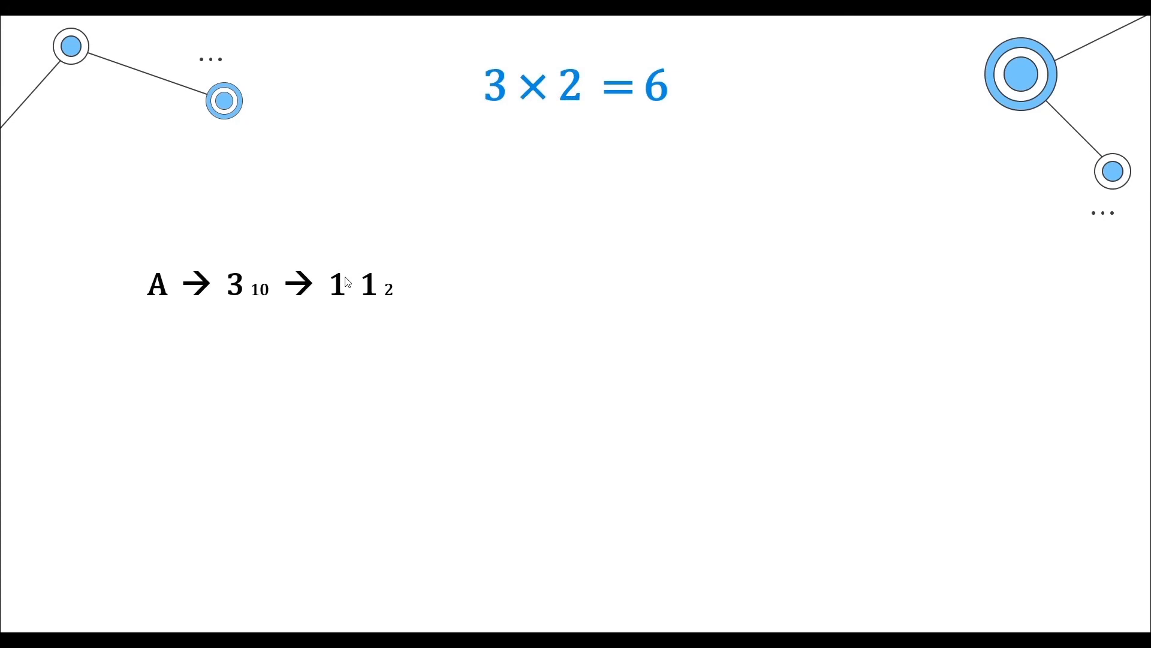
{"action": "left_click", "coordinate": [385, 291]}
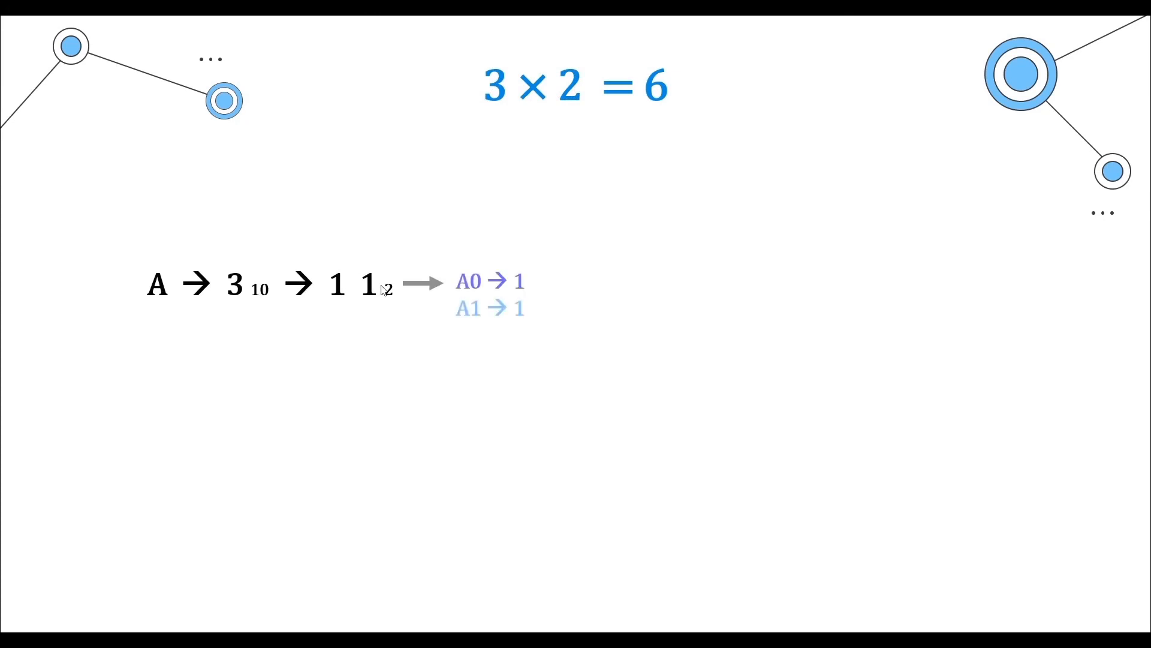